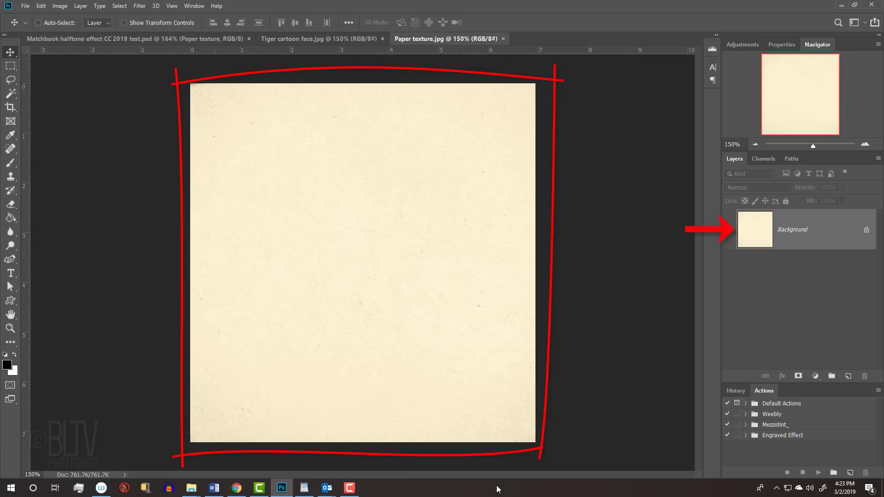
Switch to the Tiger cartoon face.jpg document.
{"action": "left_click", "coordinate": [320, 39]}
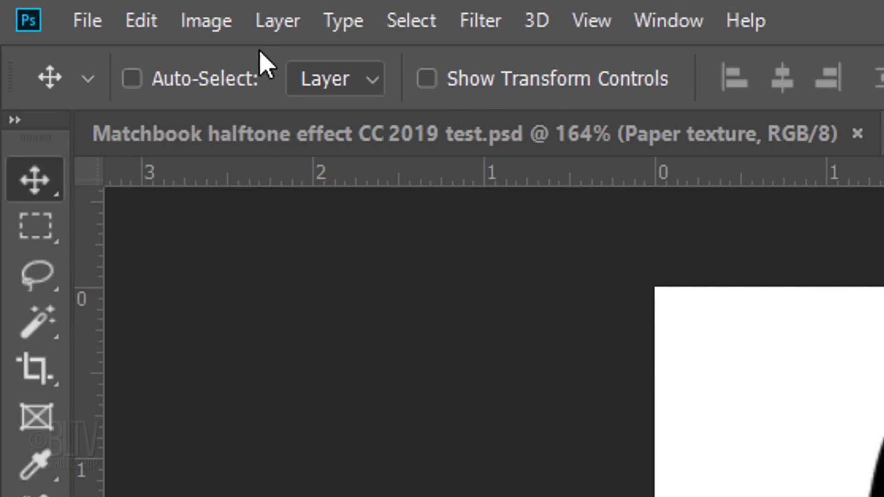
Check the tiger's image size, unlock its Background layer, and bring up the Channels panel.
{"action": "left_click", "coordinate": [201, 23]}
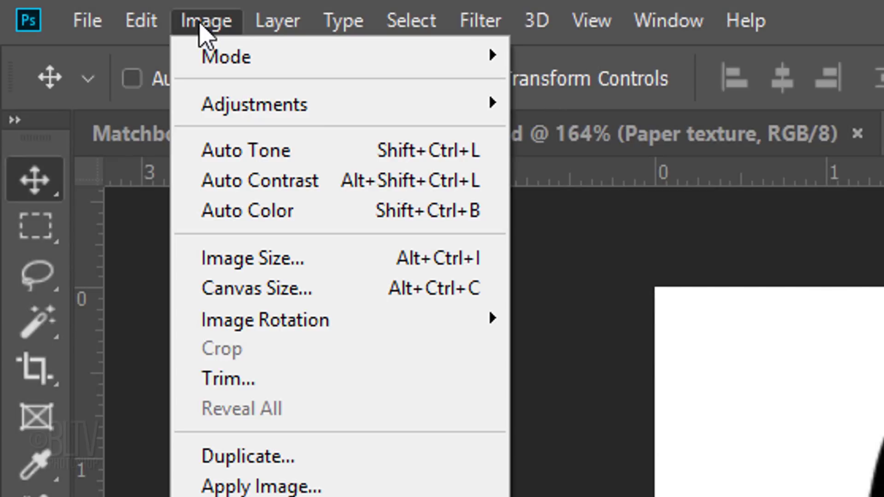
{"action": "left_click", "coordinate": [242, 260]}
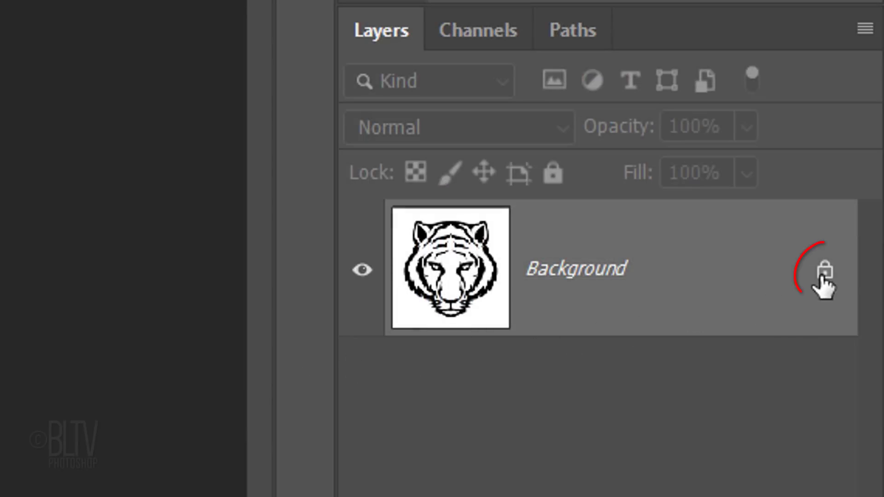
{"action": "left_click", "coordinate": [824, 271]}
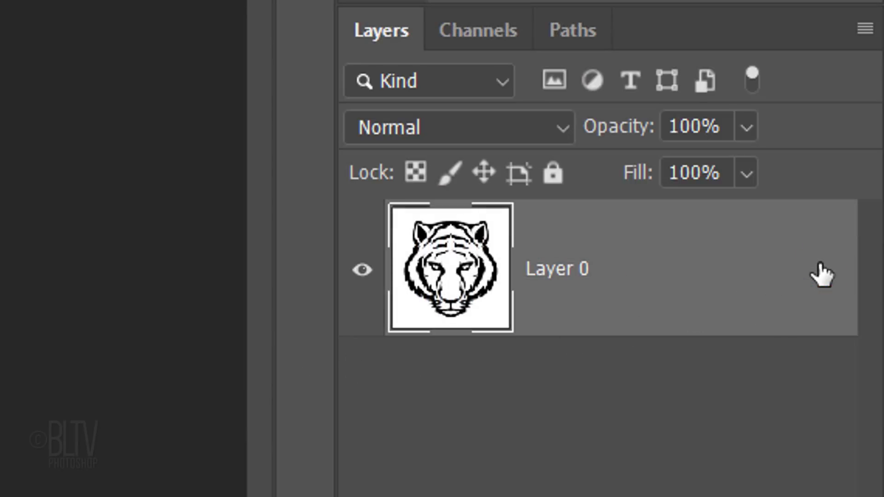
{"action": "left_click", "coordinate": [474, 34]}
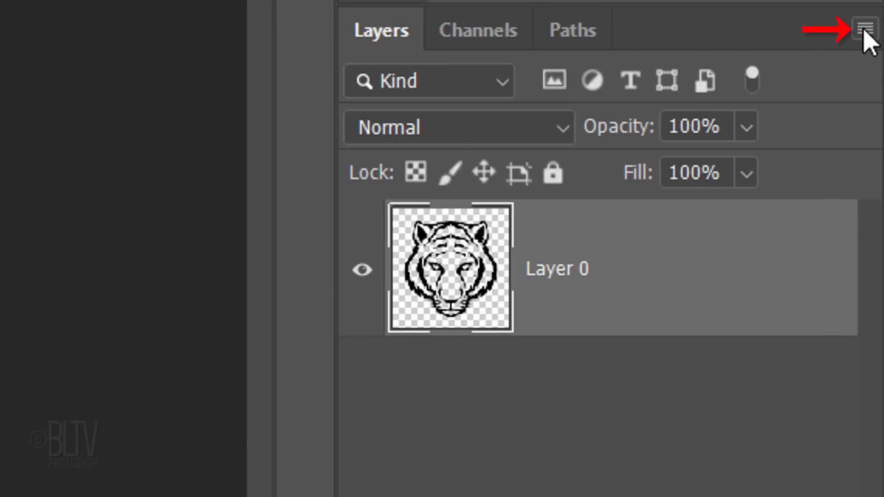
Duplicate the tiger layer into a new document named 'clip art'.
{"action": "left_click", "coordinate": [865, 29]}
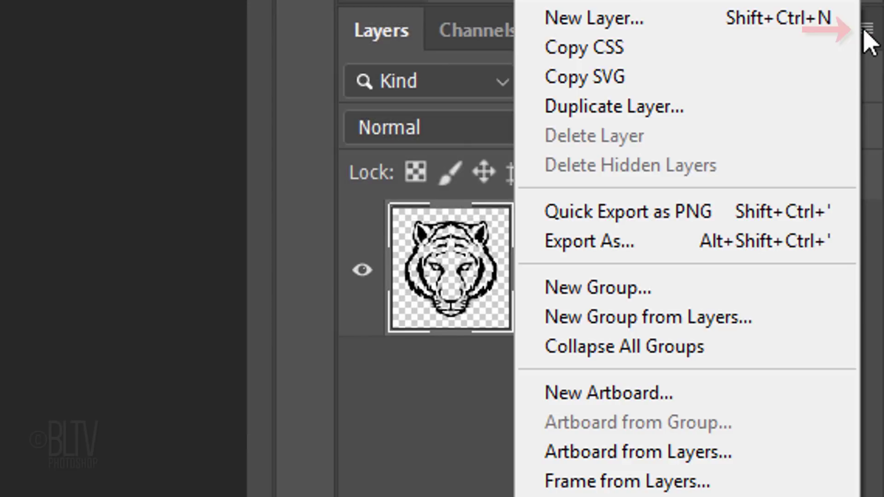
{"action": "left_click", "coordinate": [631, 107]}
{"action": "left_click", "coordinate": [460, 276]}
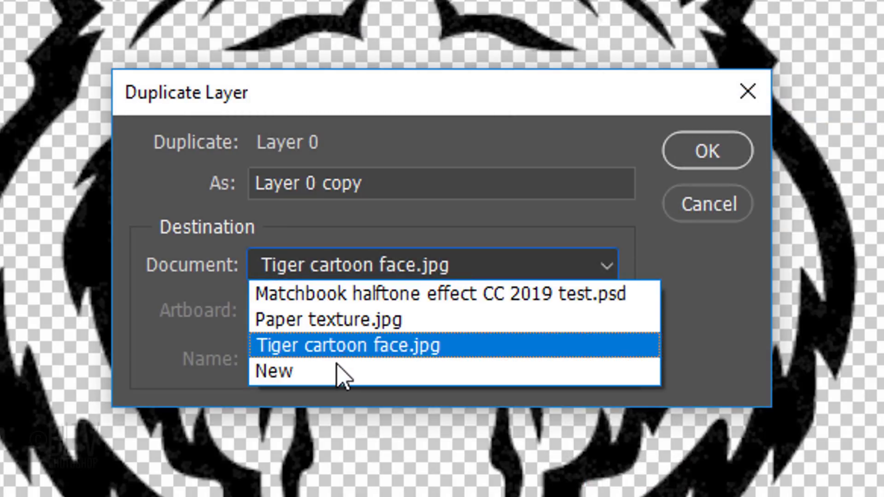
{"action": "left_click", "coordinate": [331, 372]}
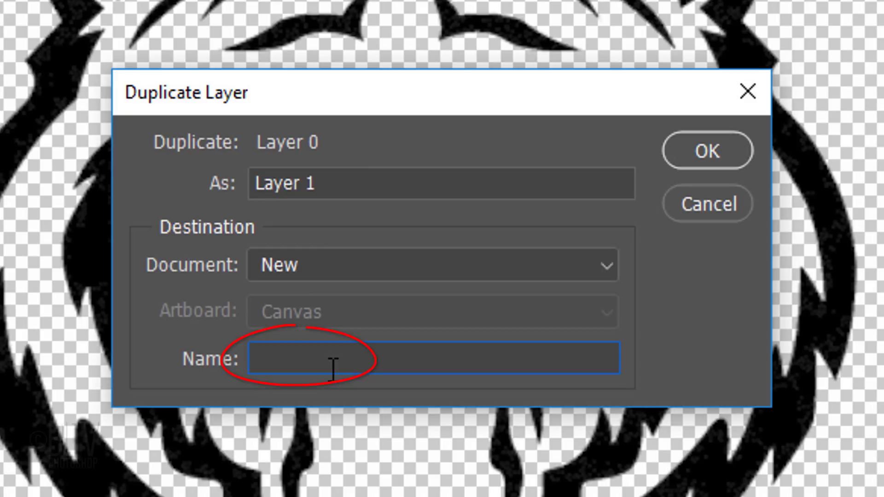
{"action": "type", "text": "clip art"}
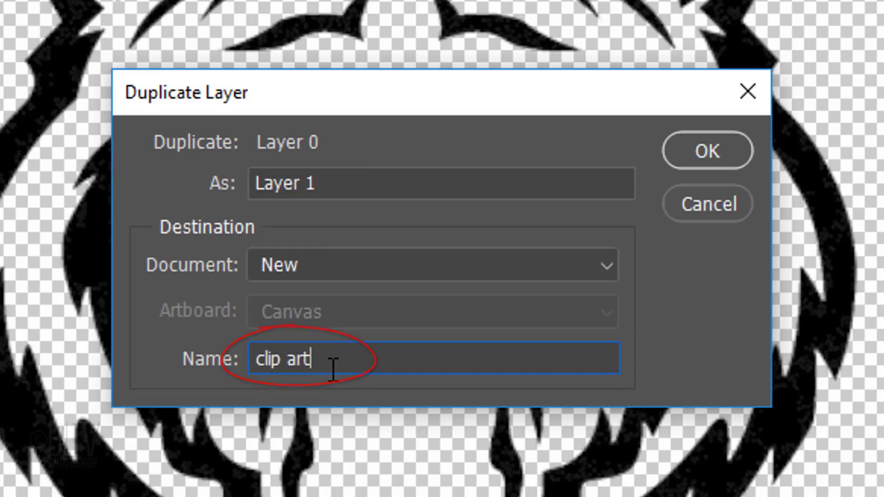
{"action": "left_click", "coordinate": [719, 156]}
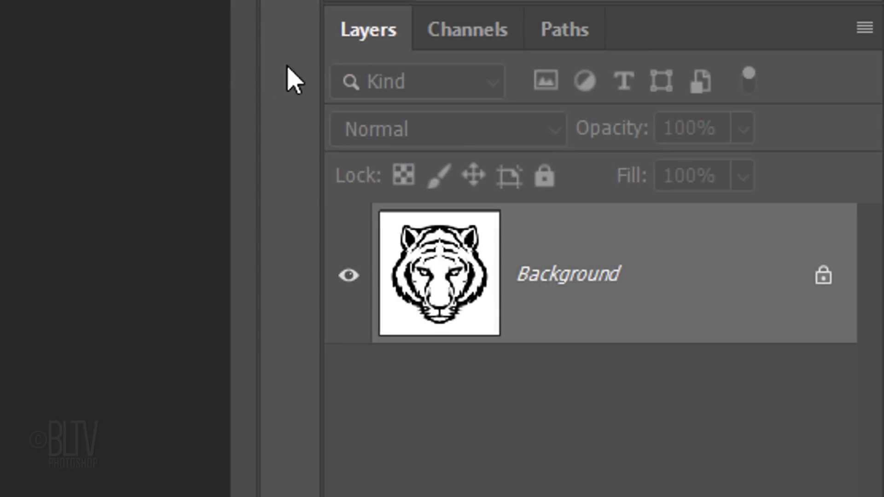
Select the clip art's white areas from the RGB channel, unlock the layer, delete them, and deselect.
{"action": "left_click", "coordinate": [474, 36]}
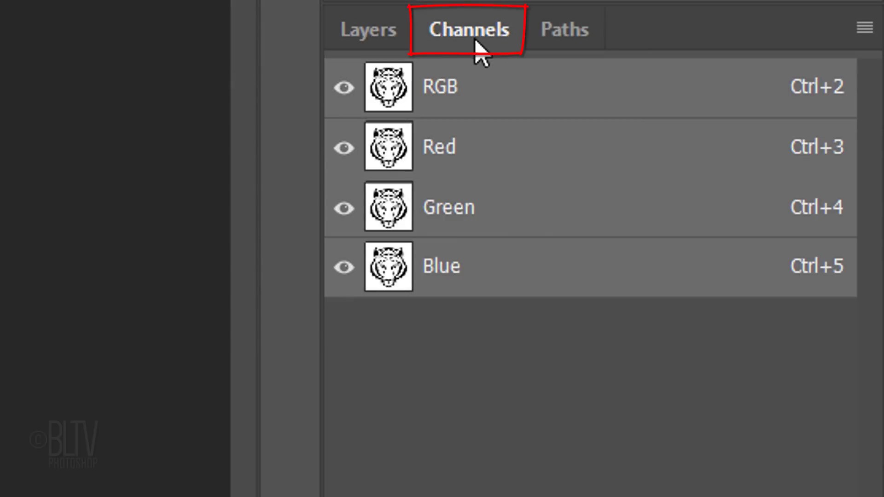
{"action": "left_click", "coordinate": [388, 87], "text": "ctrl"}
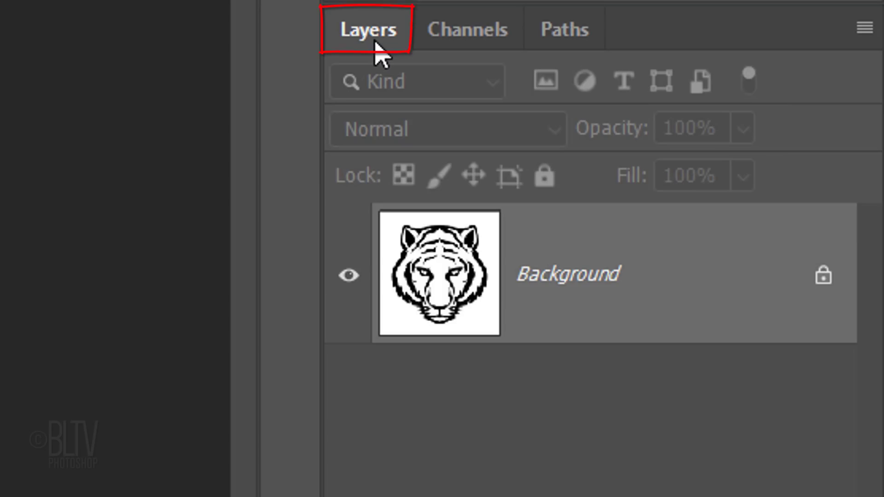
{"action": "left_click", "coordinate": [822, 278]}
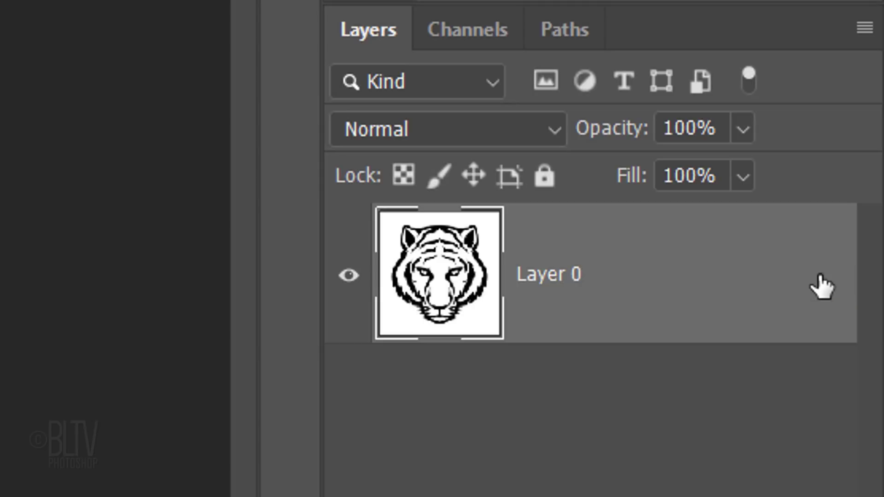
{"action": "key", "text": "Delete"}
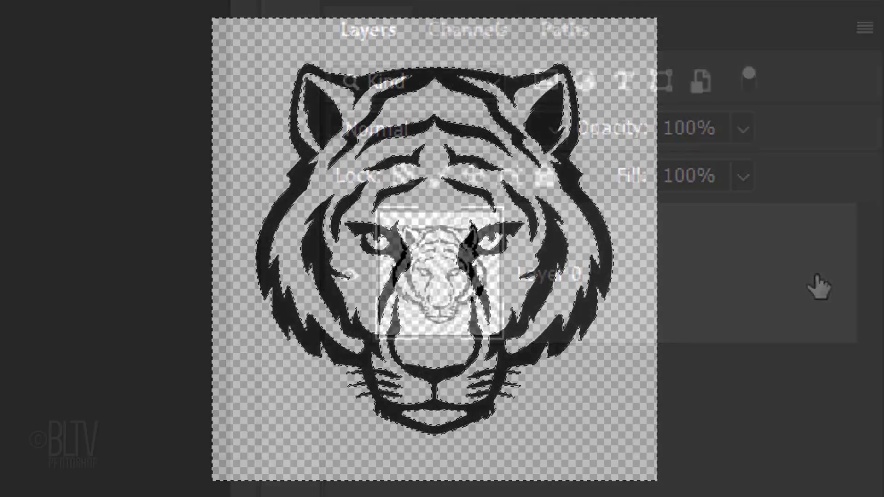
{"action": "key", "text": "ctrl+d"}
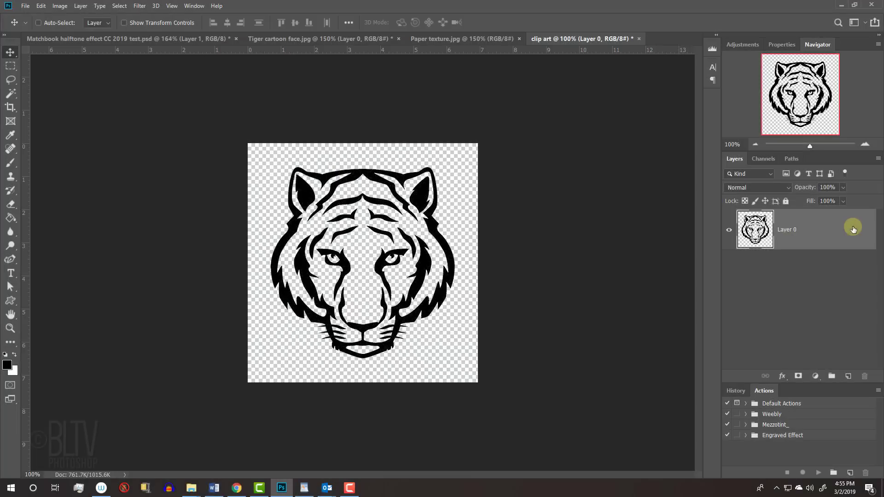
Apply a 15-pixel Gaussian Blur to the Tiger cartoon face image.
{"action": "left_click", "coordinate": [297, 41]}
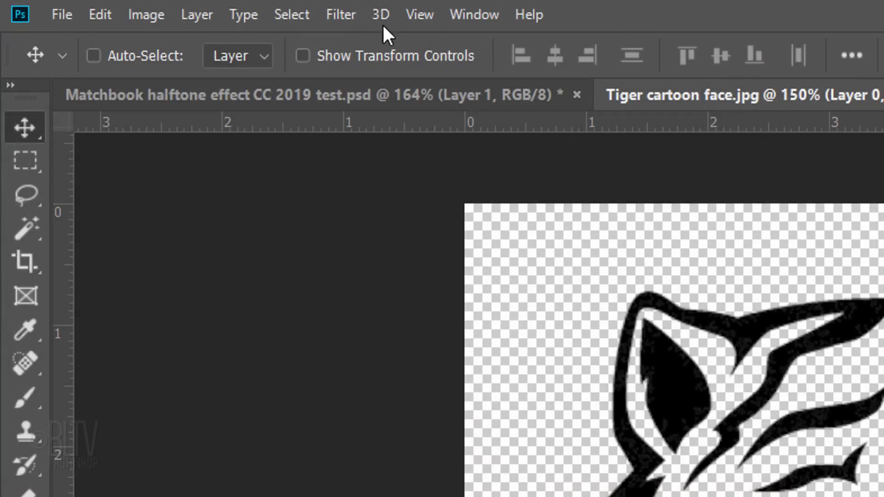
{"action": "left_click", "coordinate": [140, 7]}
{"action": "mouse_move", "coordinate": [359, 268]}
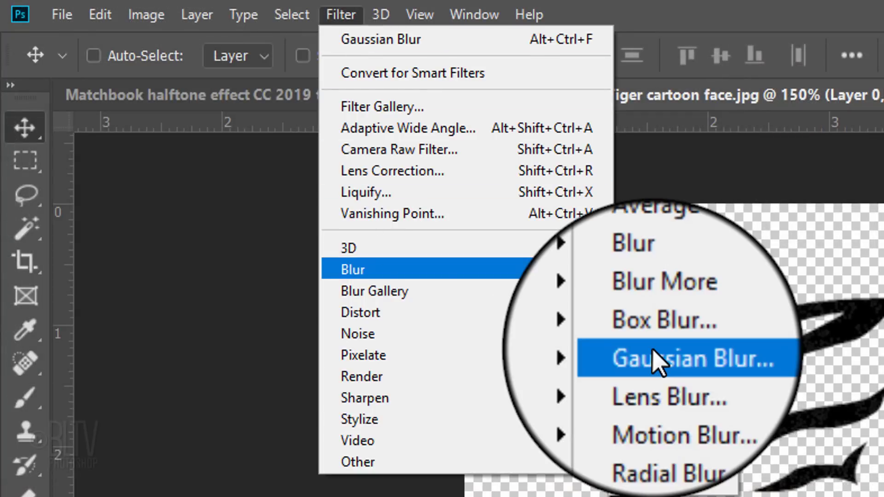
{"action": "left_click", "coordinate": [656, 360]}
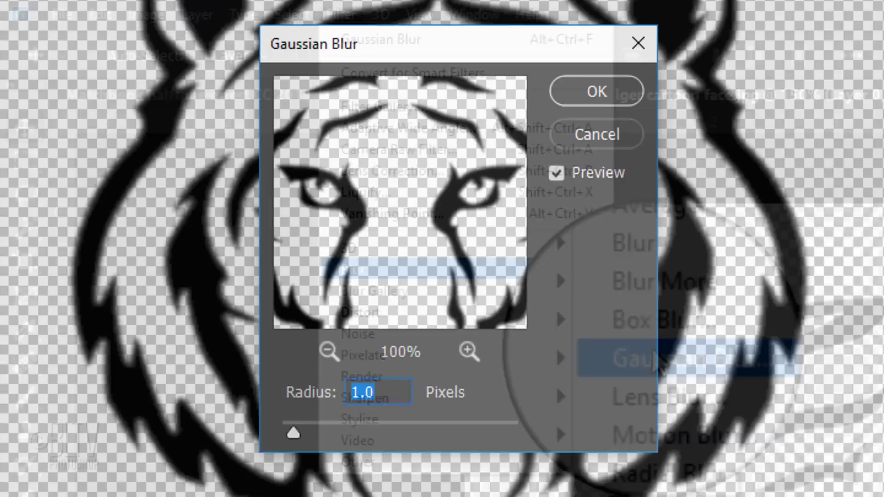
{"action": "type", "text": "15"}
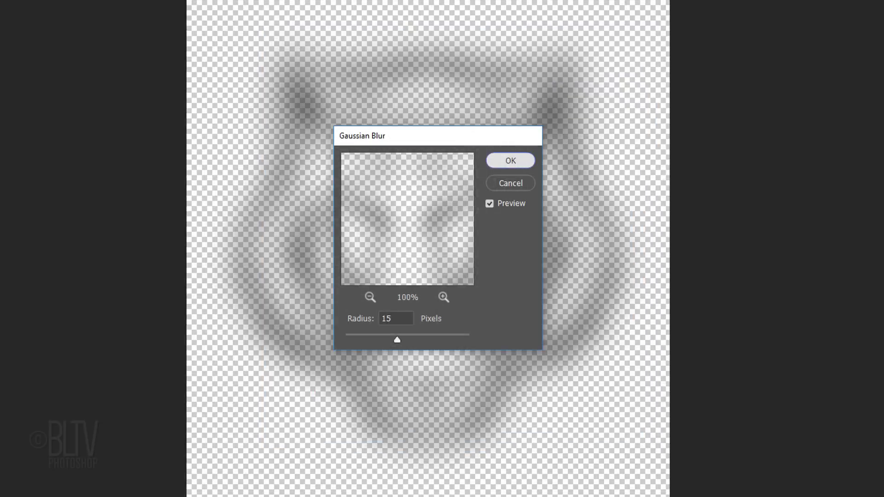
{"action": "left_click", "coordinate": [597, 91]}
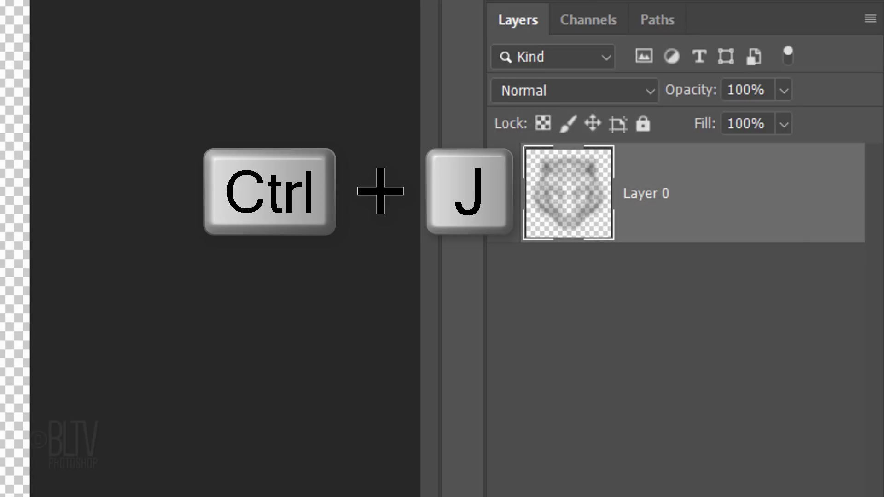
Duplicate the blurred layer twice and merge the copies into one darker layer.
{"action": "key", "text": "ctrl+j"}
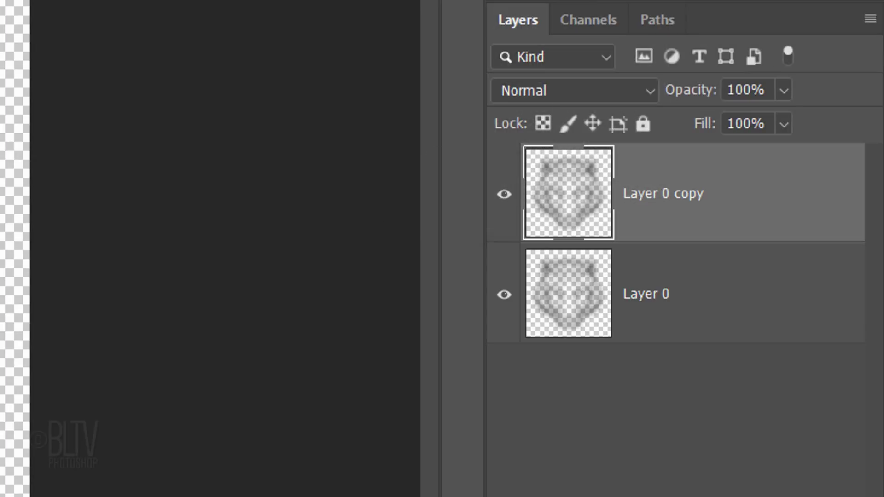
{"action": "key", "text": "ctrl+j"}
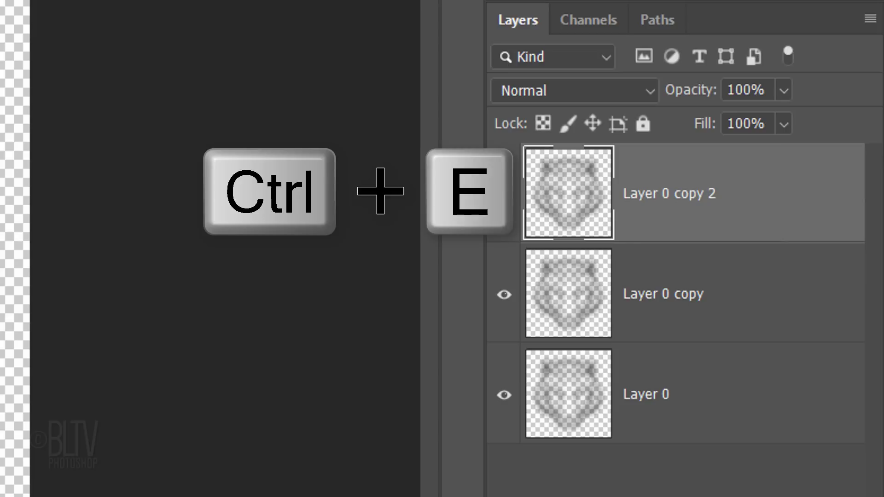
{"action": "key", "text": "ctrl+e"}
{"action": "key", "text": "ctrl+e"}
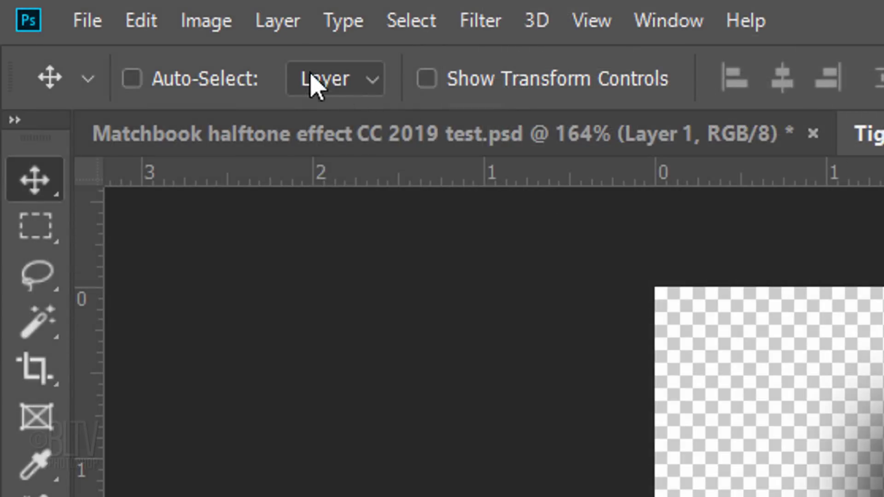
Convert the blurred tiger to Grayscale mode, discarding the colour information.
{"action": "left_click", "coordinate": [213, 22]}
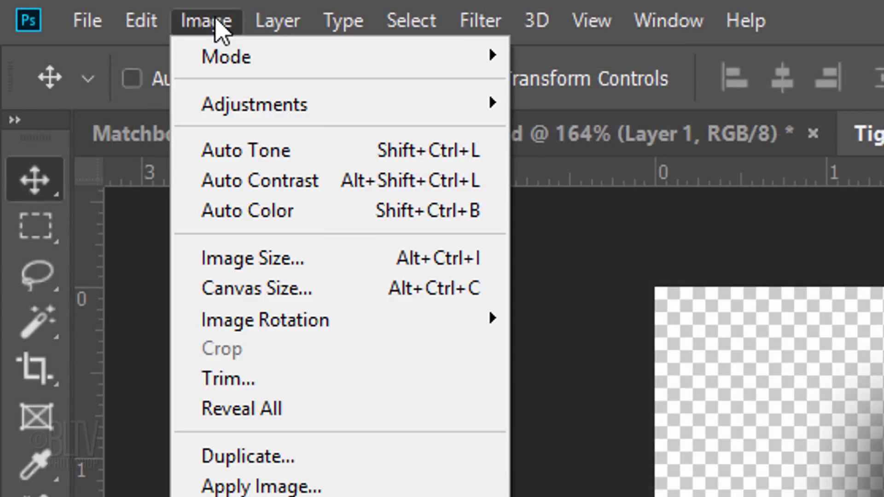
{"action": "mouse_move", "coordinate": [217, 59]}
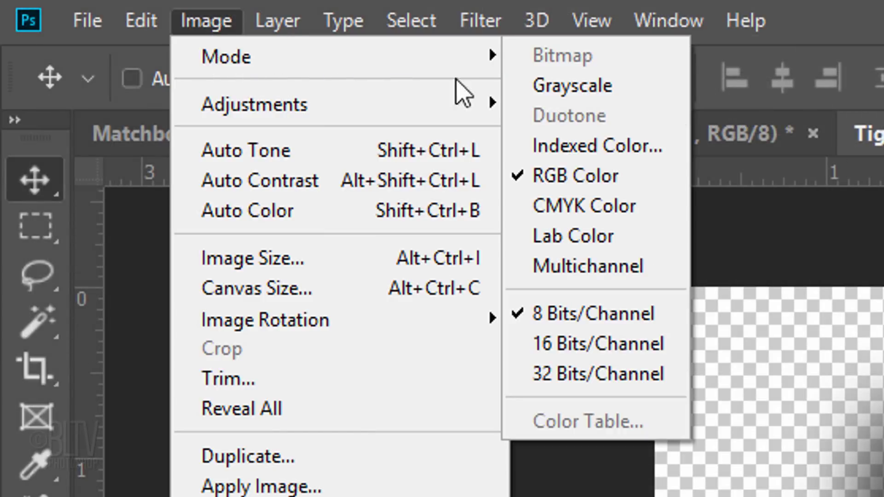
{"action": "left_click", "coordinate": [579, 93]}
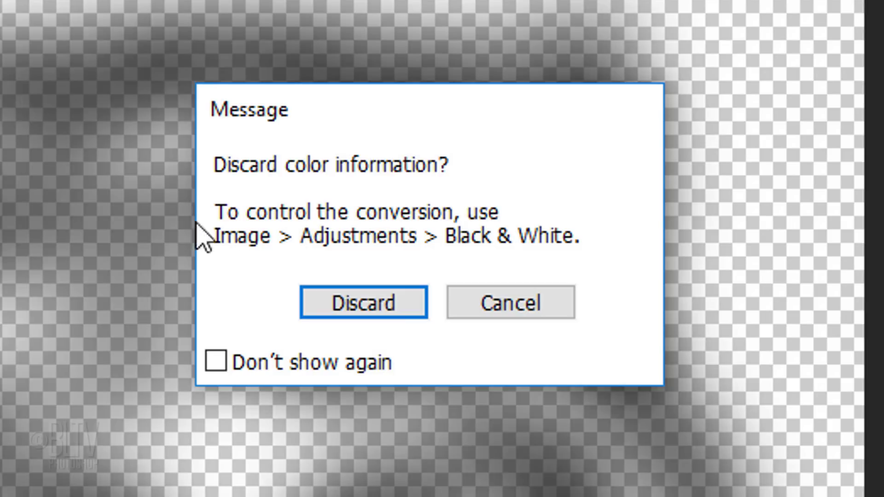
{"action": "left_click", "coordinate": [369, 306]}
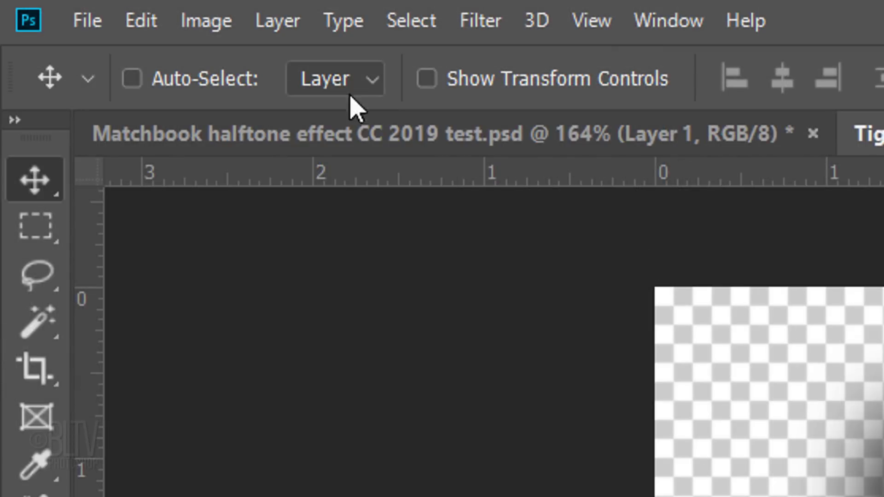
Begin converting the grayscale tiger to Bitmap mode.
{"action": "left_click", "coordinate": [219, 27]}
{"action": "mouse_move", "coordinate": [228, 64]}
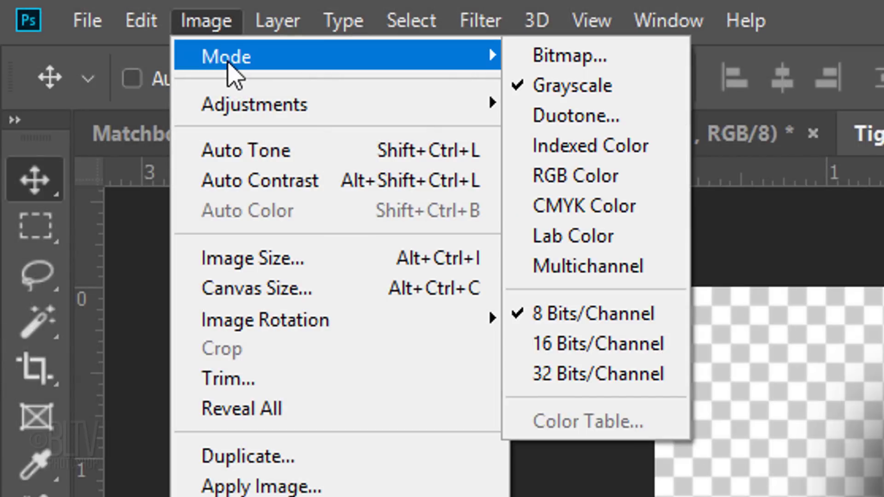
{"action": "left_click", "coordinate": [571, 56]}
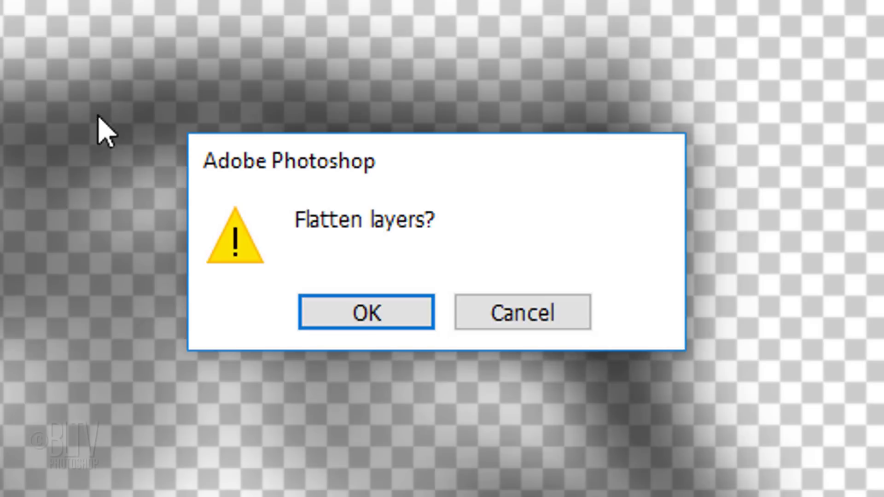
Flatten the layers and keep Halftone Screen as the Bitmap conversion method at 72 output.
{"action": "left_click", "coordinate": [366, 317]}
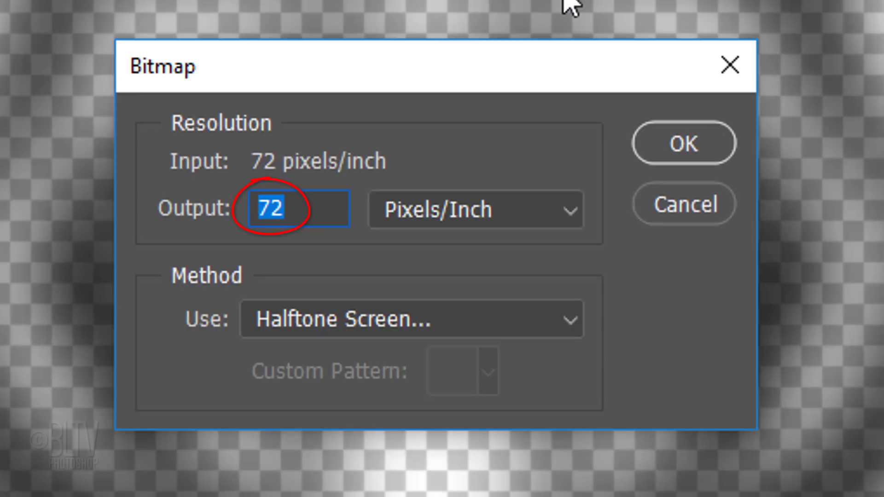
{"action": "left_click", "coordinate": [406, 317]}
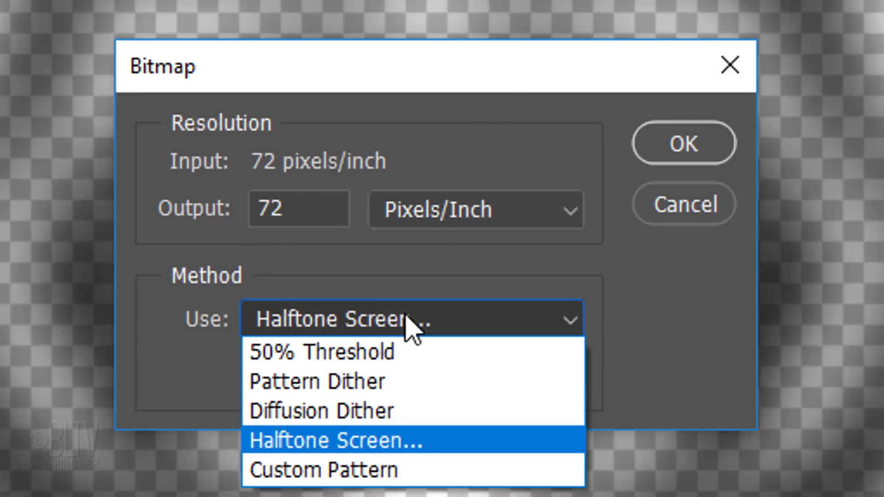
{"action": "left_click", "coordinate": [406, 318]}
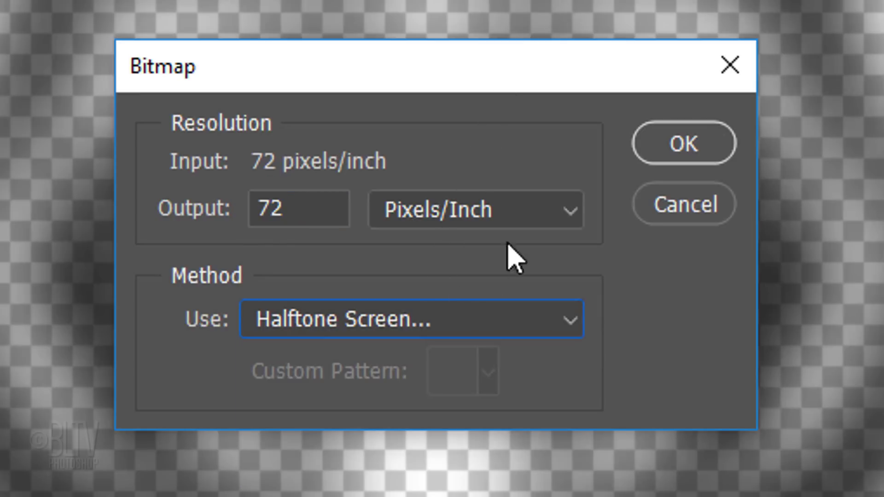
{"action": "left_click", "coordinate": [666, 147]}
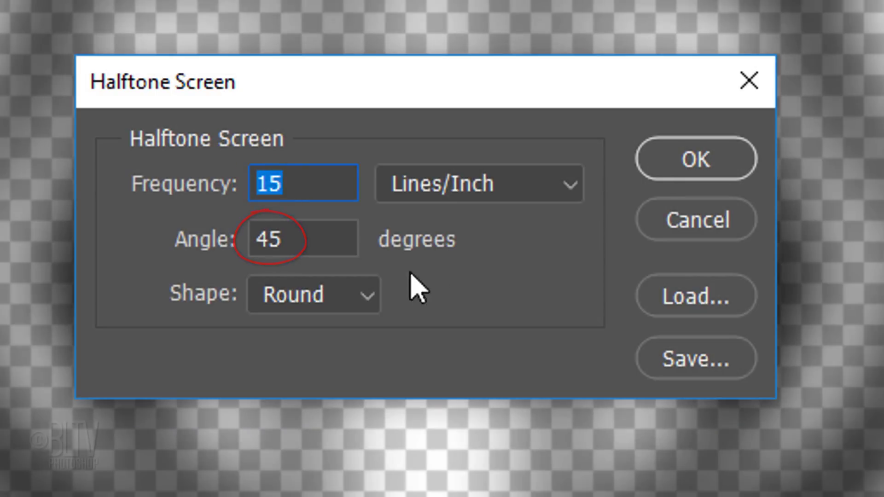
Apply a Round-dot halftone screen at 15 lines per inch and 45 degrees.
{"action": "left_click", "coordinate": [364, 296]}
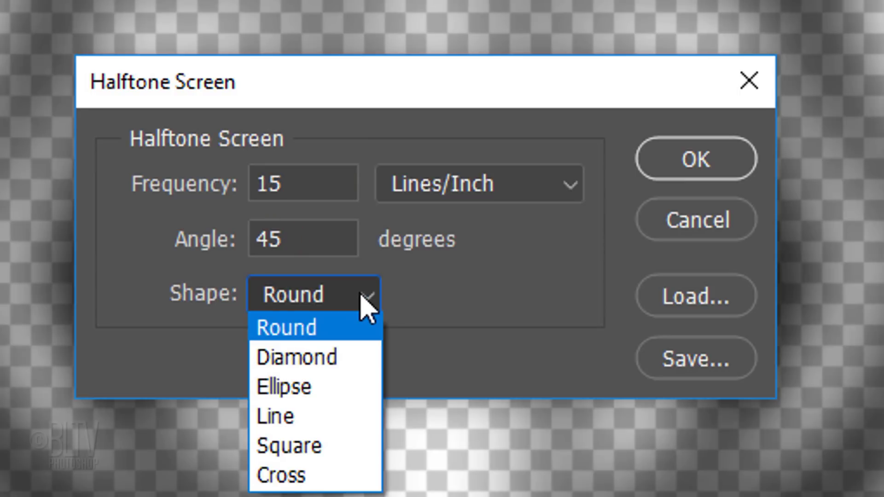
{"action": "left_click", "coordinate": [361, 297]}
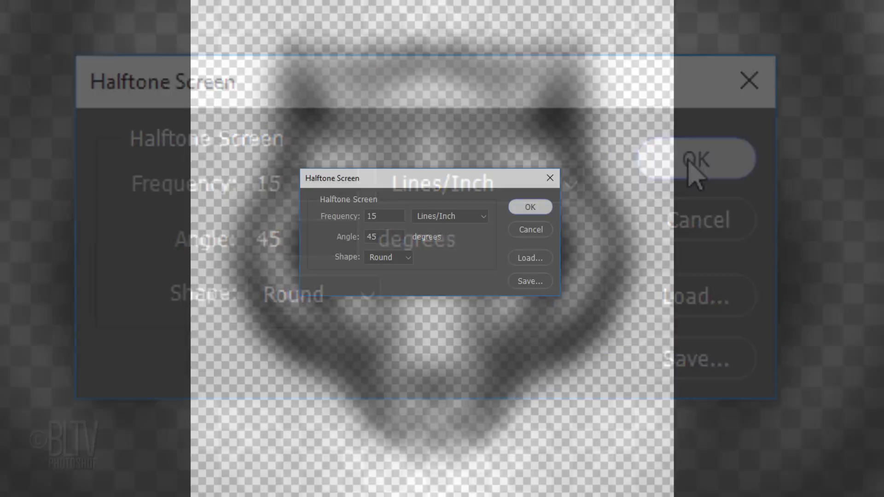
{"action": "left_click", "coordinate": [690, 161]}
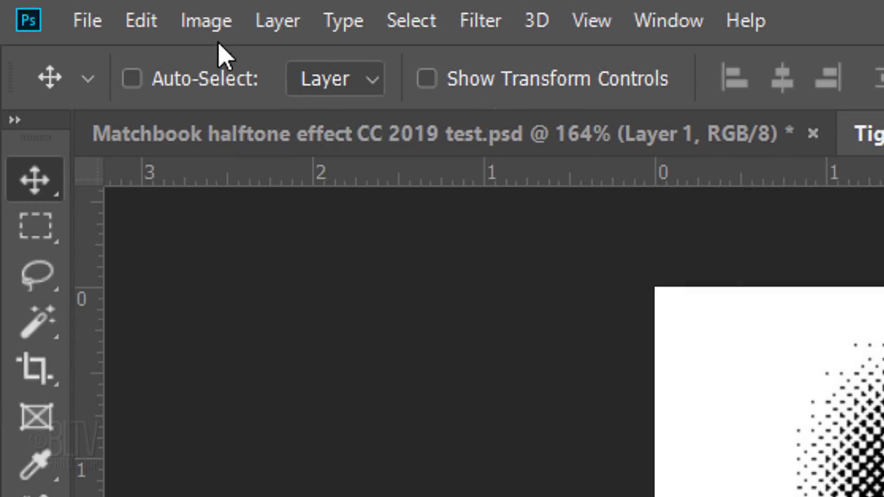
Convert the halftone bitmap back to Grayscale with a size ratio of 1.
{"action": "left_click", "coordinate": [208, 22]}
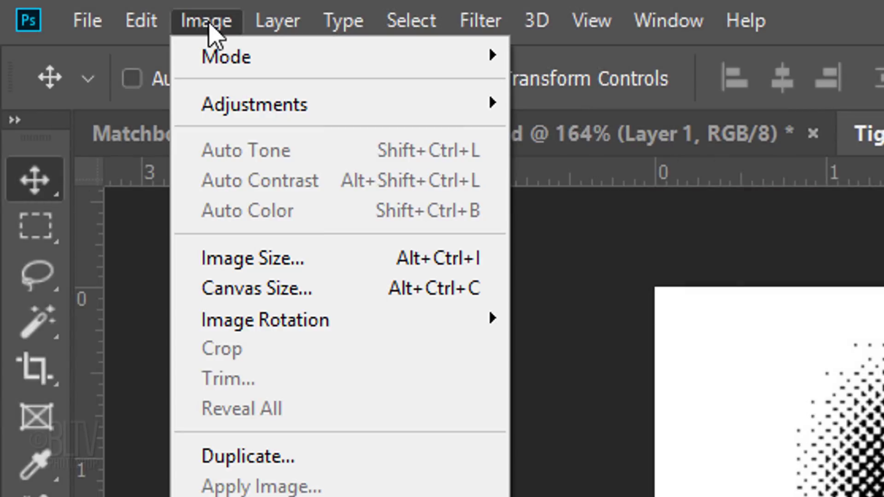
{"action": "mouse_move", "coordinate": [210, 57]}
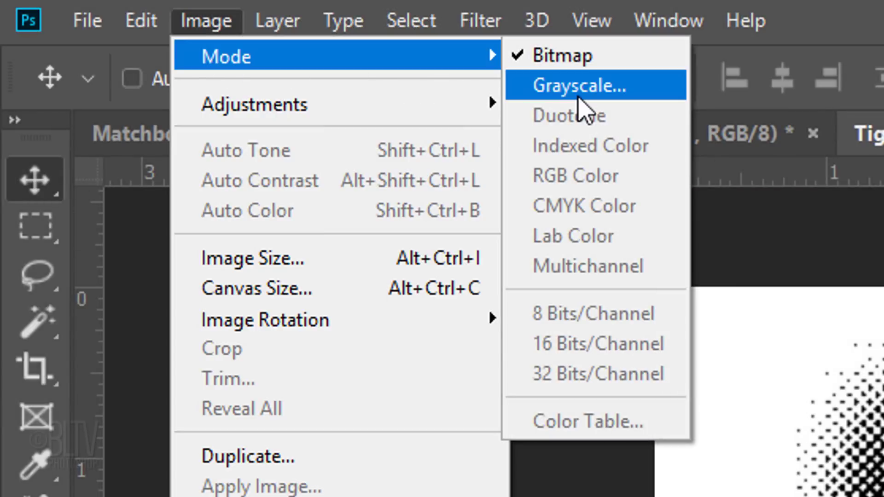
{"action": "left_click", "coordinate": [579, 85]}
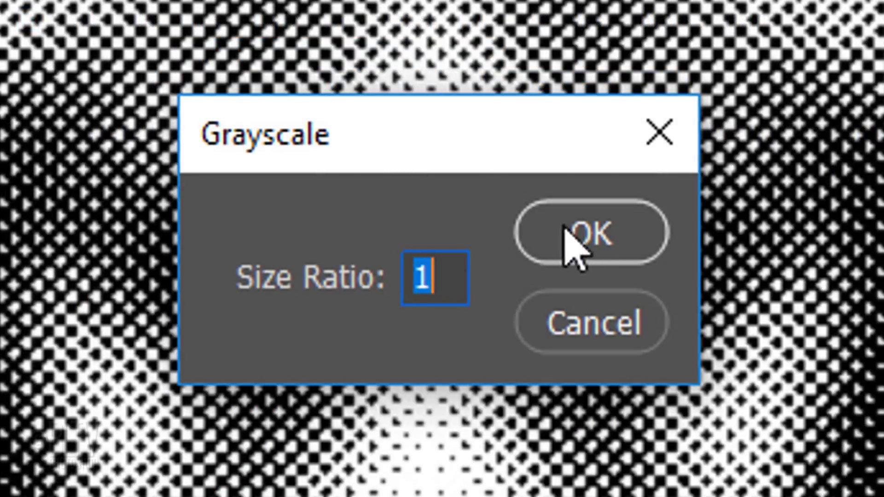
{"action": "left_click", "coordinate": [581, 231]}
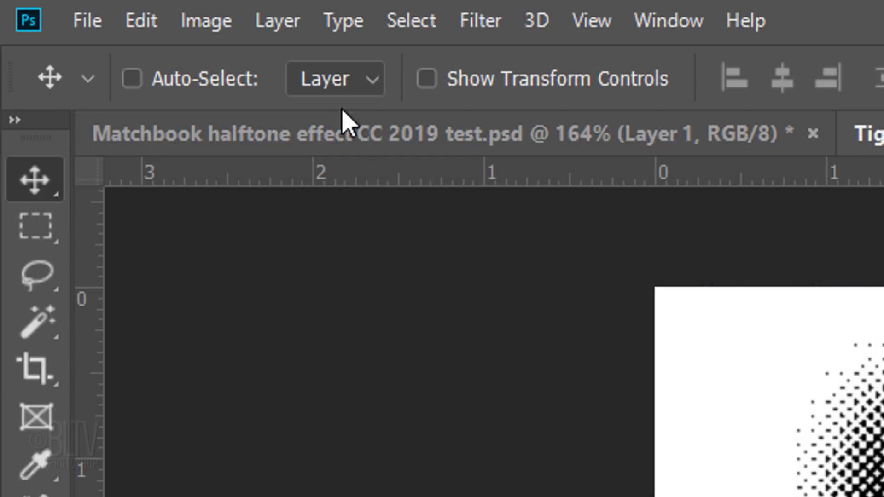
{"action": "left_click", "coordinate": [214, 28]}
{"action": "mouse_move", "coordinate": [223, 57]}
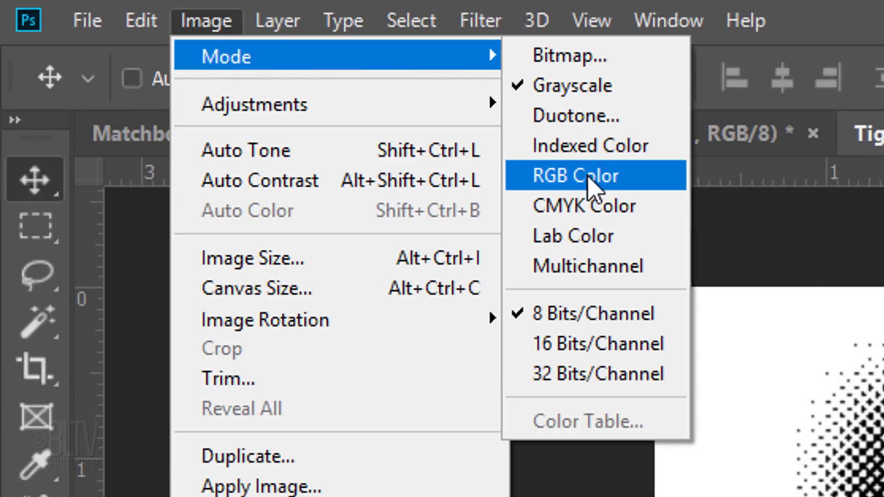
Switch the halftone tiger to RGB Color mode and unlock the Background into Layer 0.
{"action": "left_click", "coordinate": [593, 185]}
{"action": "left_click", "coordinate": [368, 39]}
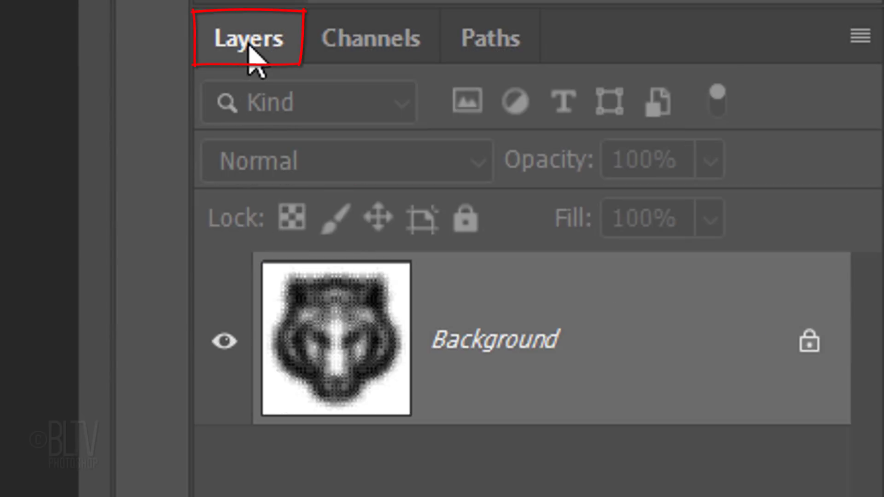
{"action": "left_click", "coordinate": [809, 343]}
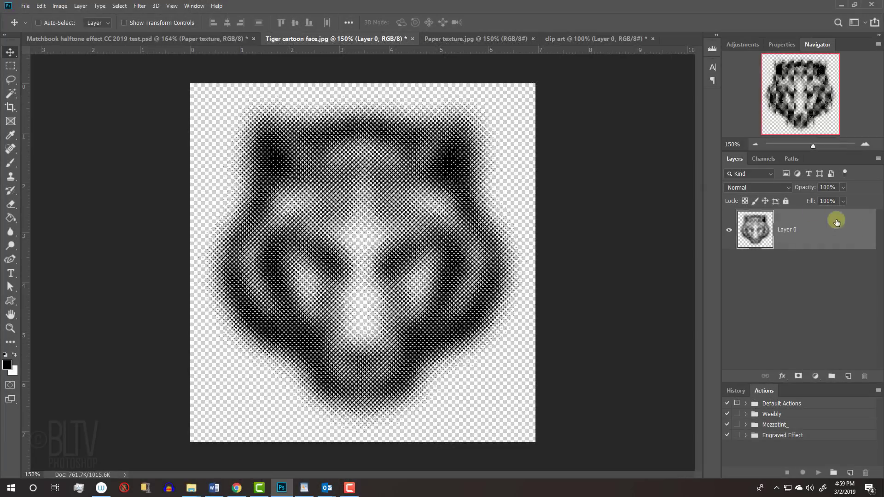
Drag the Paper texture.jpg image, centred, into the tiger document as Layer 1.
{"action": "left_click", "coordinate": [455, 39]}
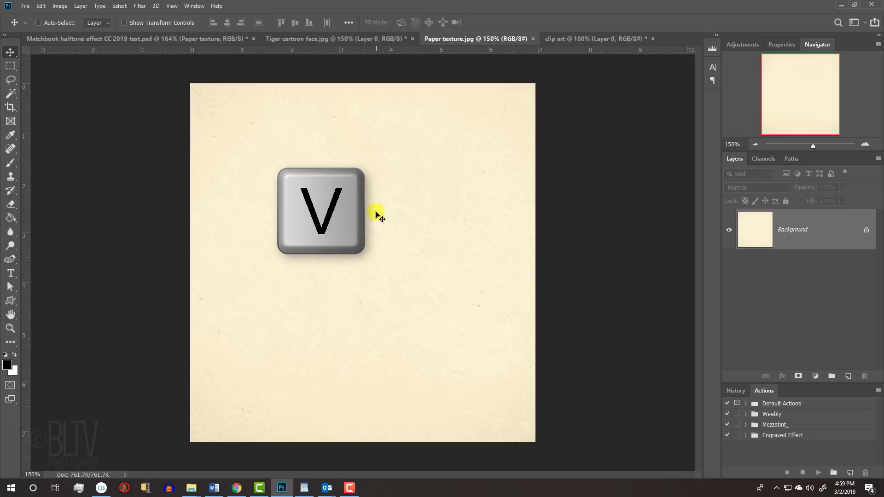
{"action": "left_click", "coordinate": [344, 40]}
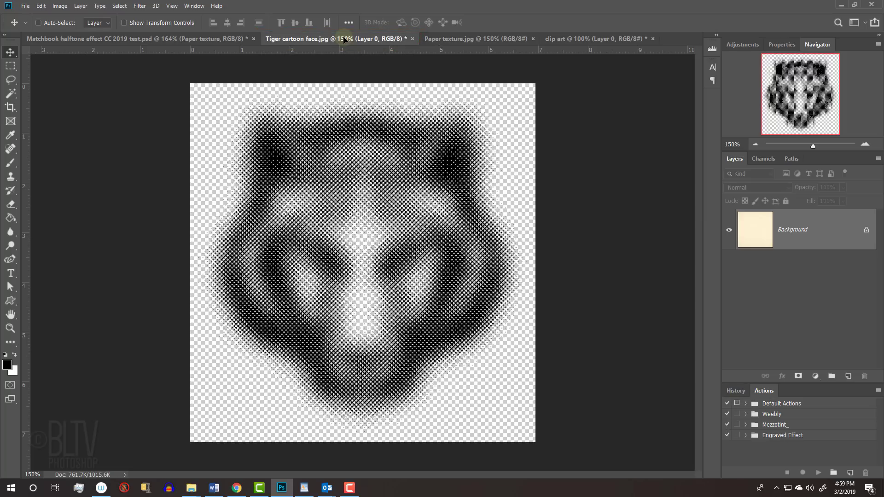
{"action": "key", "text": "shift"}
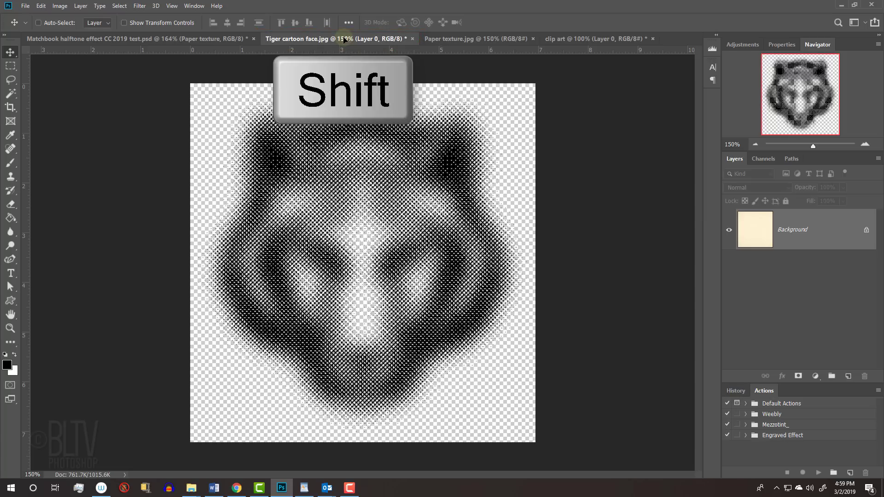
{"action": "left_click_drag", "start_coordinate": [357, 113], "coordinate": [372, 283]}
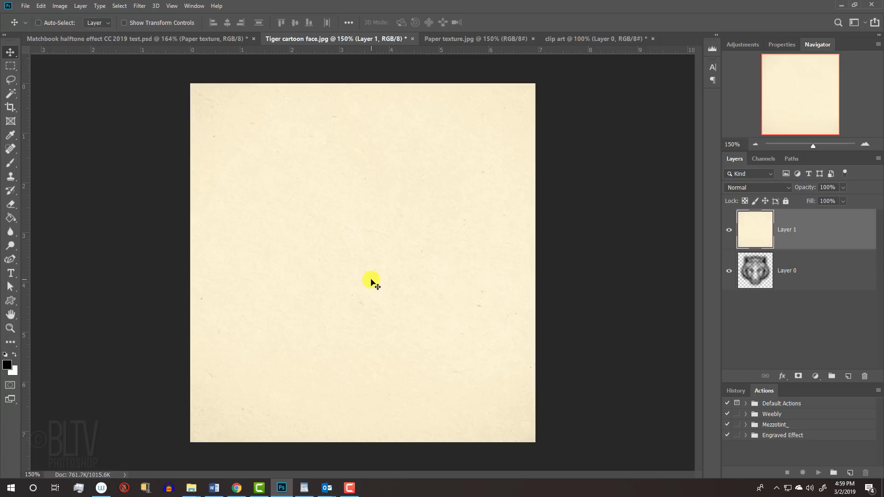
Scale the paper texture layer proportionally from its centre until it fills the canvas.
{"action": "key", "text": "ctrl+t"}
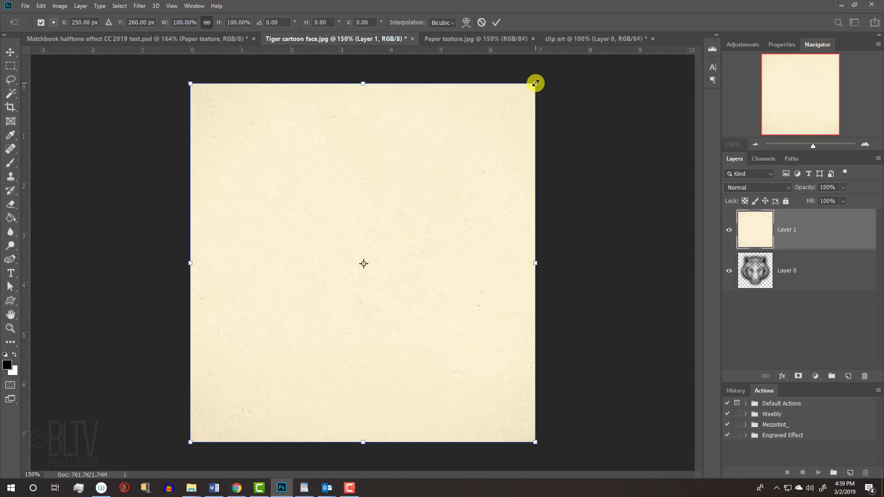
{"action": "left_click_drag", "start_coordinate": [536, 84], "coordinate": [535, 83]}
{"action": "key", "text": "alt+shift"}
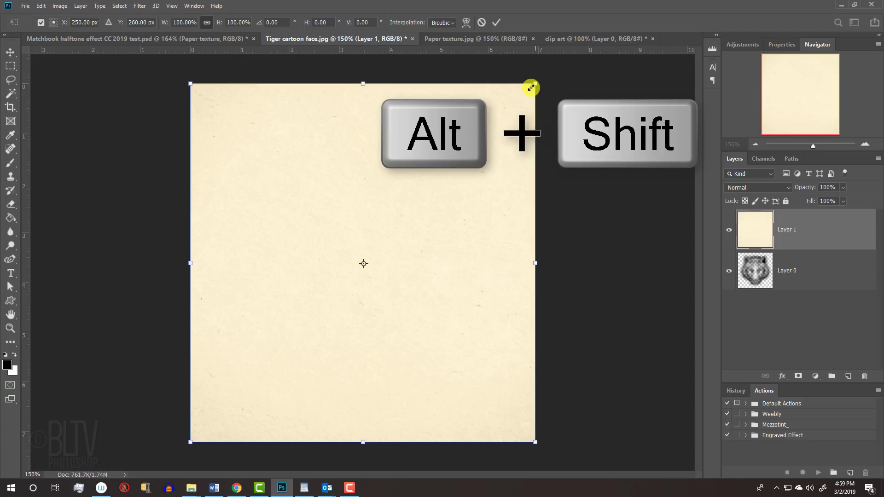
{"action": "left_click_drag", "start_coordinate": [530, 87], "coordinate": [548, 94]}
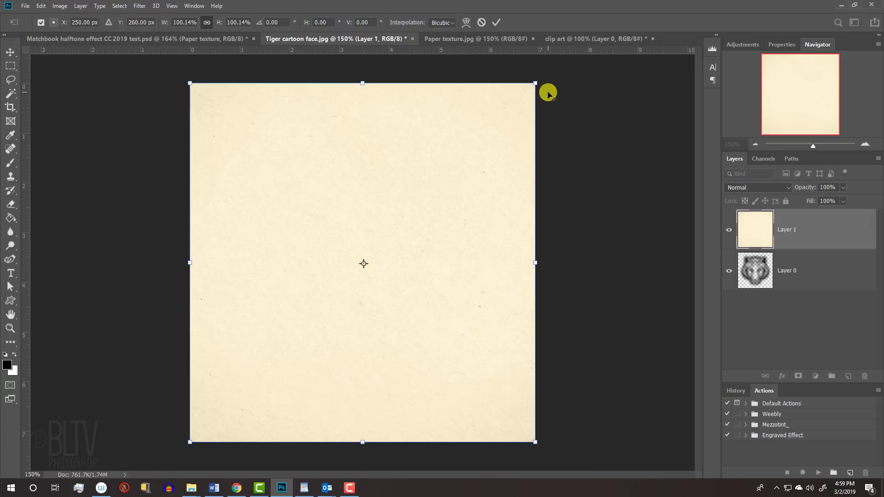
{"action": "key", "text": "alt"}
Commit the paper resize, move Layer 1 beneath Layer 0, and select Layer 0.
{"action": "left_click", "coordinate": [494, 23]}
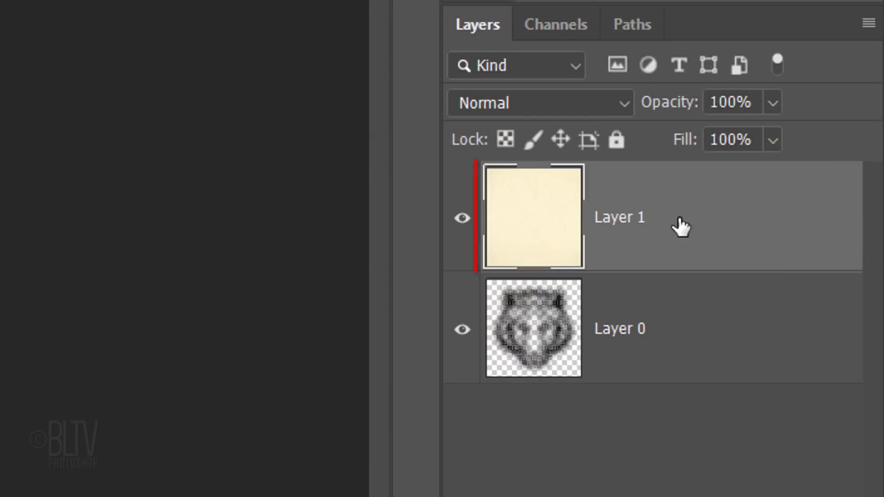
{"action": "left_click_drag", "start_coordinate": [677, 223], "coordinate": [681, 439]}
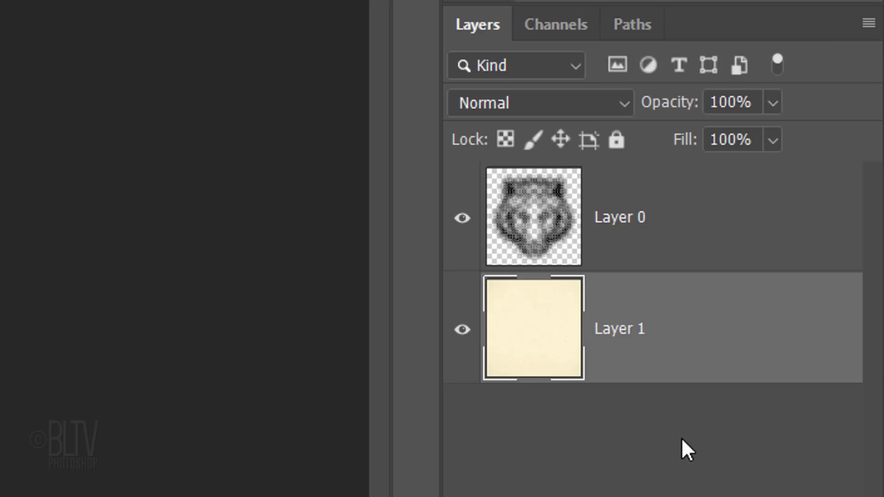
{"action": "left_click", "coordinate": [537, 223]}
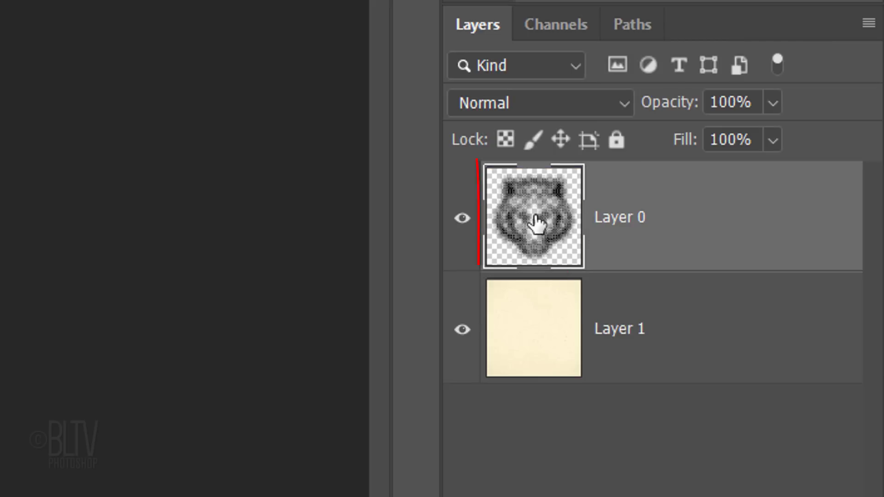
Add a dark red Color Overlay (430000) to the halftone Layer 0.
{"action": "double_click", "coordinate": [537, 223]}
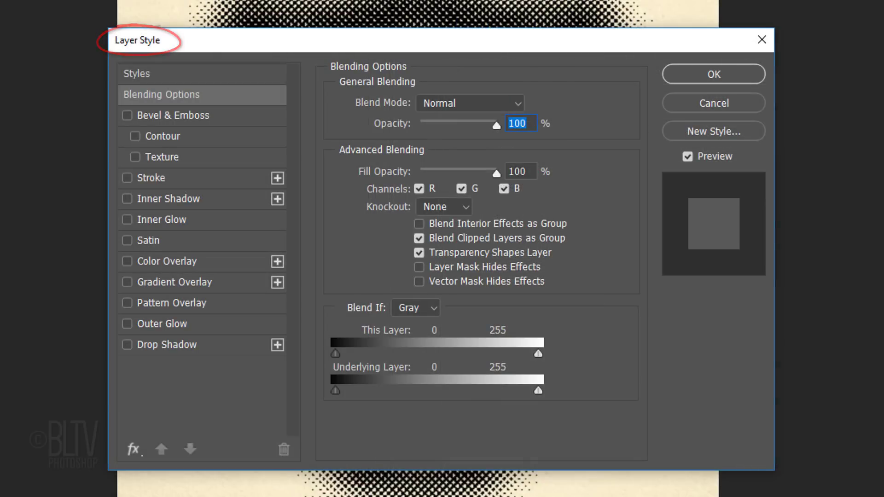
{"action": "left_click", "coordinate": [163, 261]}
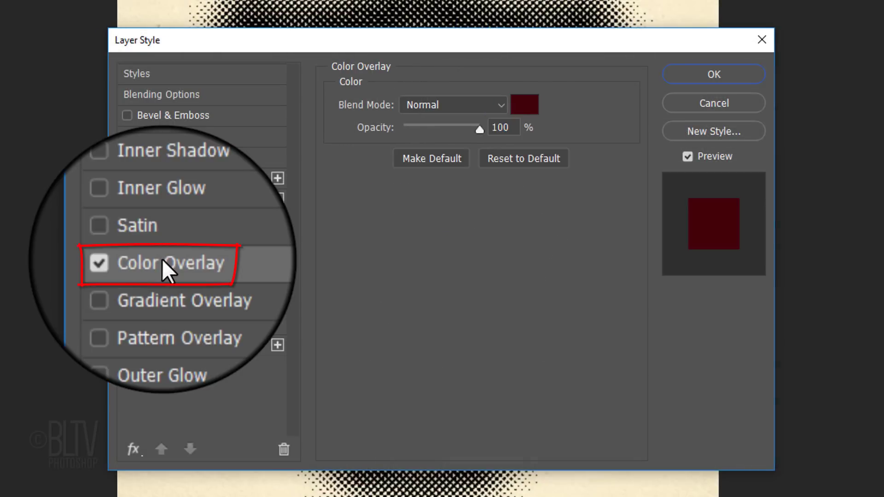
{"action": "left_click", "coordinate": [524, 110]}
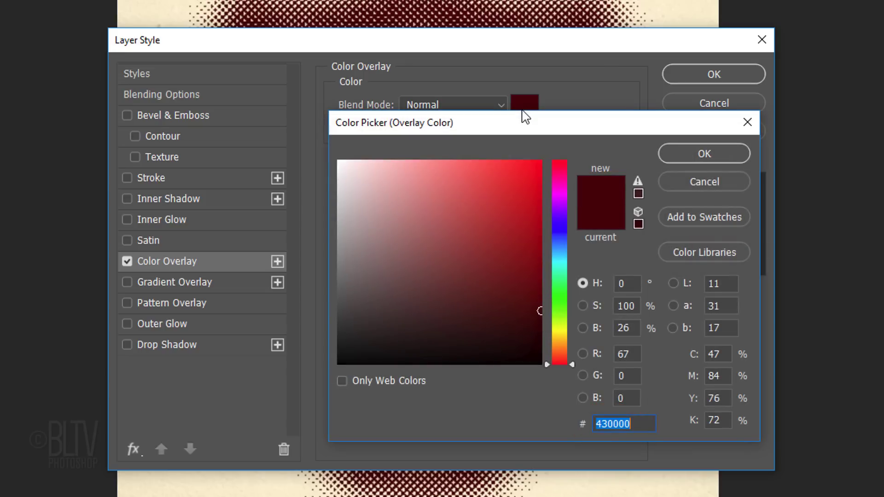
{"action": "left_click", "coordinate": [700, 155]}
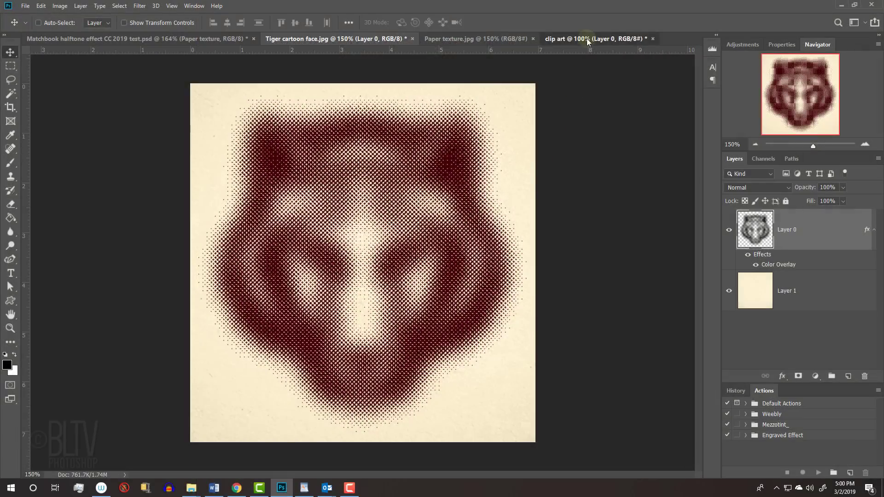
Copy the entire clip art canvas and paste it into the Tiger cartoon face document.
{"action": "left_click", "coordinate": [587, 40]}
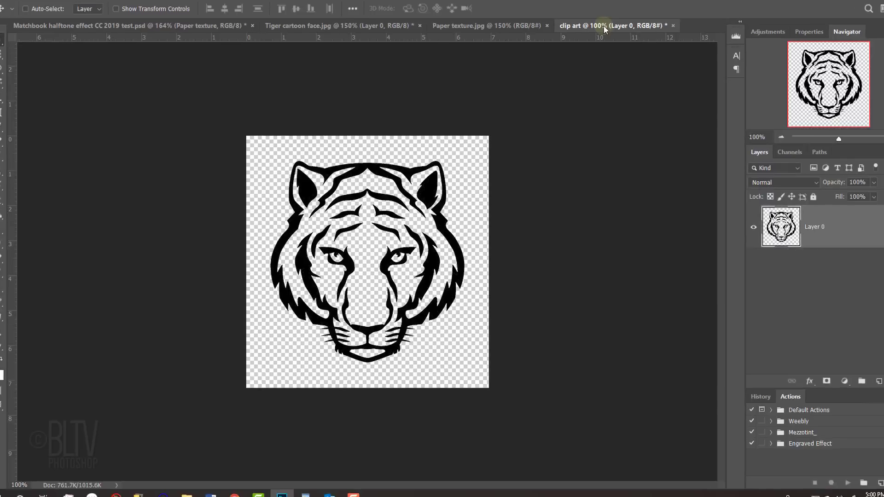
{"action": "key", "text": "ctrl+a"}
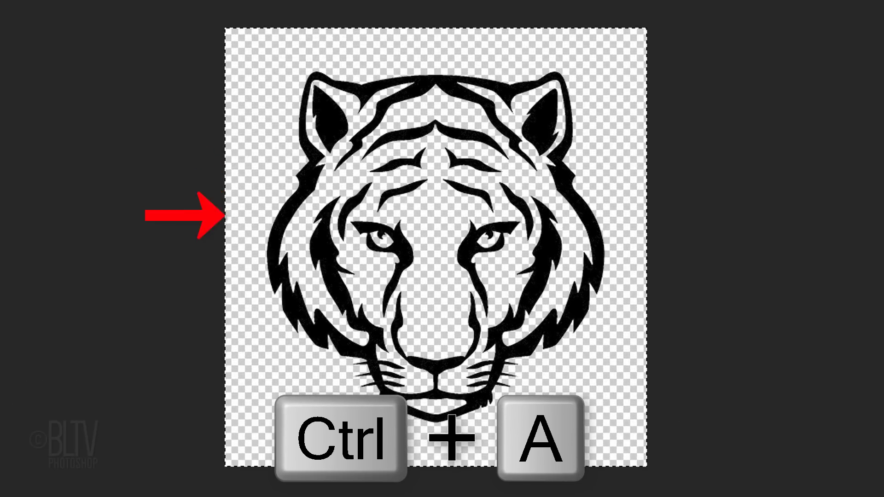
{"action": "key", "text": "ctrl+c"}
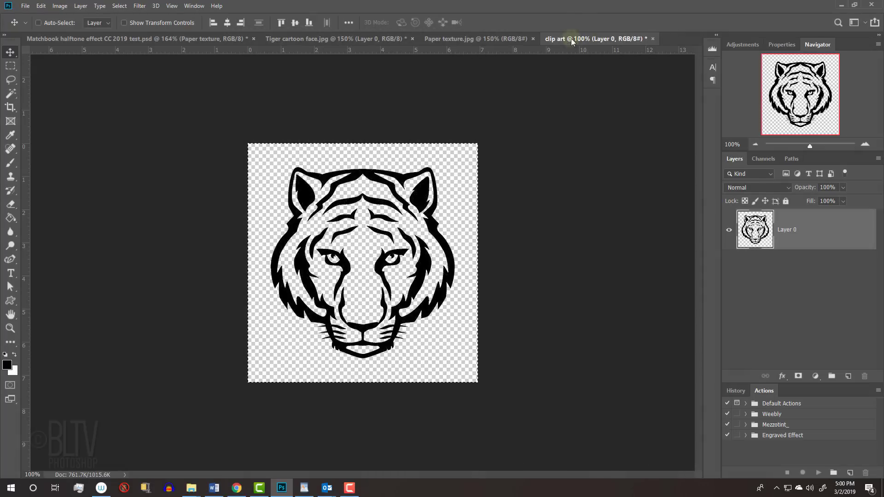
{"action": "left_click", "coordinate": [350, 39]}
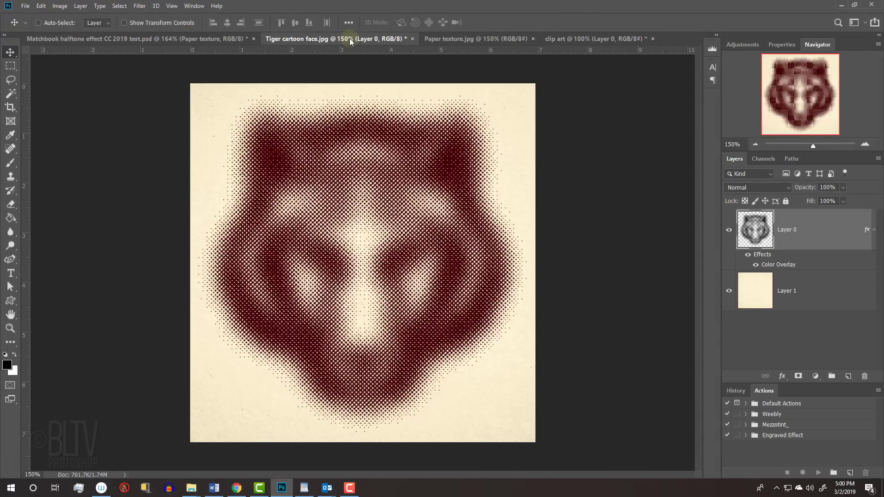
{"action": "key", "text": "ctrl+v"}
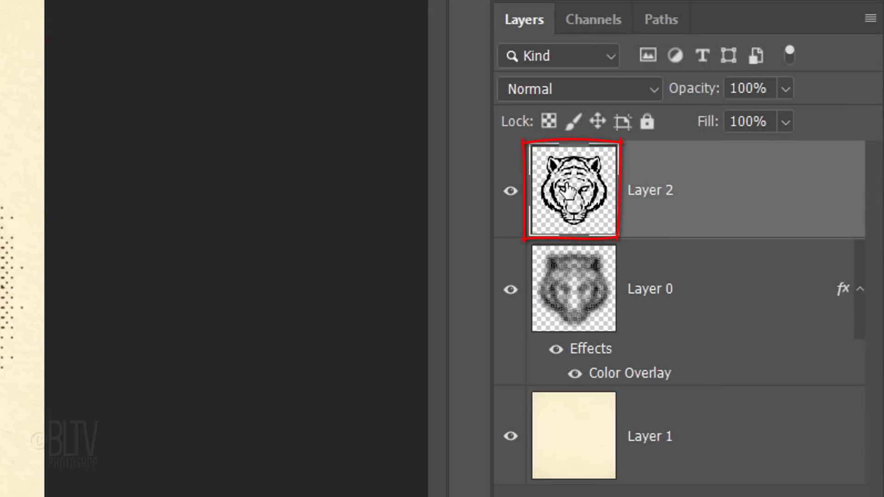
Apply a bright red Color Overlay (ad0101) to Layer 2's tiger line art.
{"action": "double_click", "coordinate": [567, 192]}
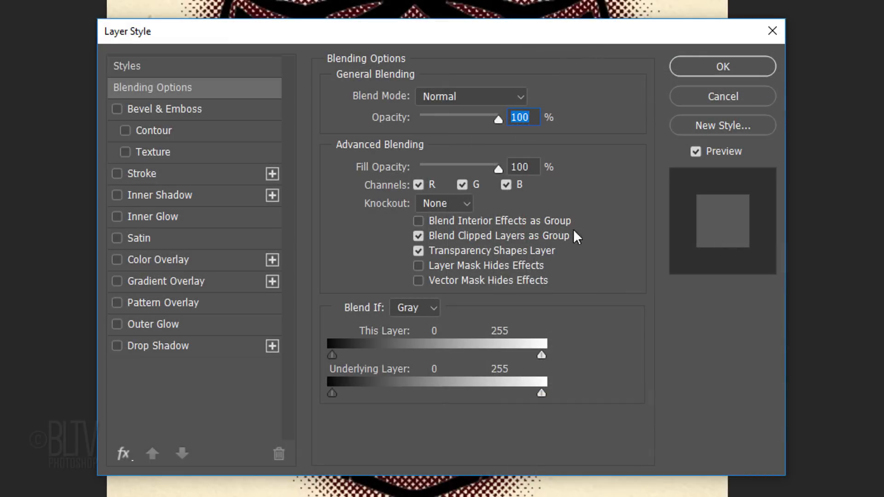
{"action": "left_click", "coordinate": [183, 259]}
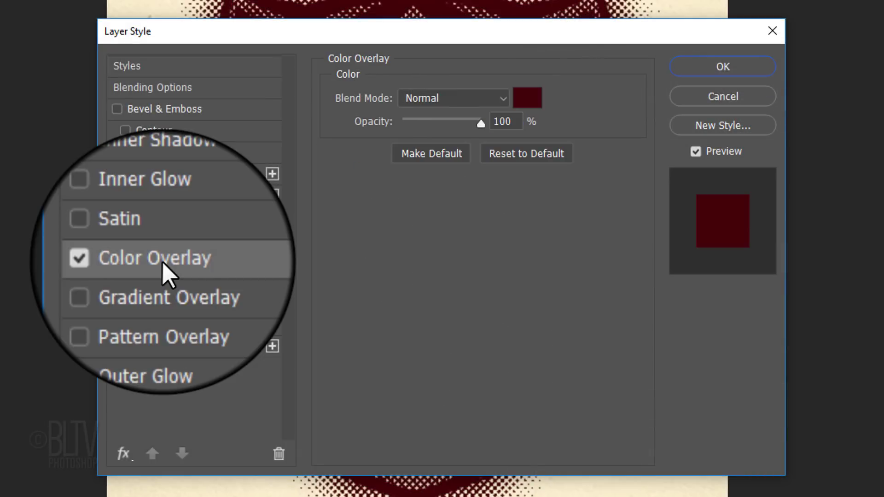
{"action": "left_click", "coordinate": [527, 104]}
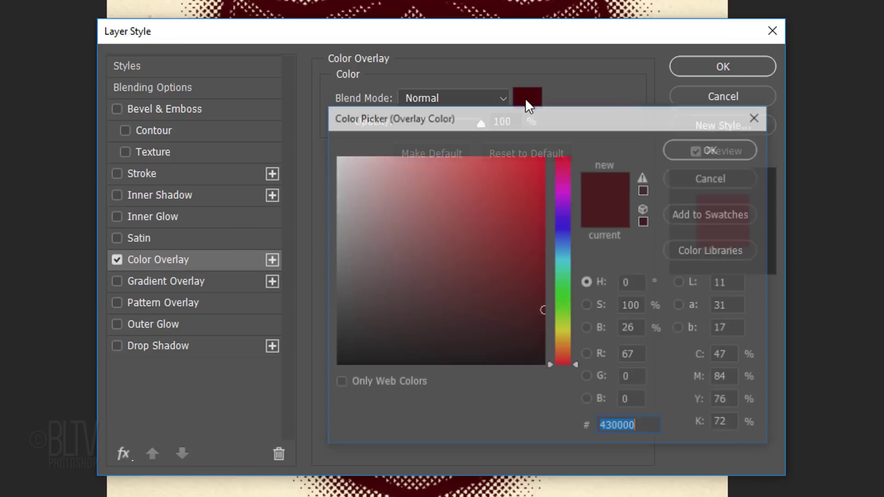
{"action": "type", "text": "ad0101"}
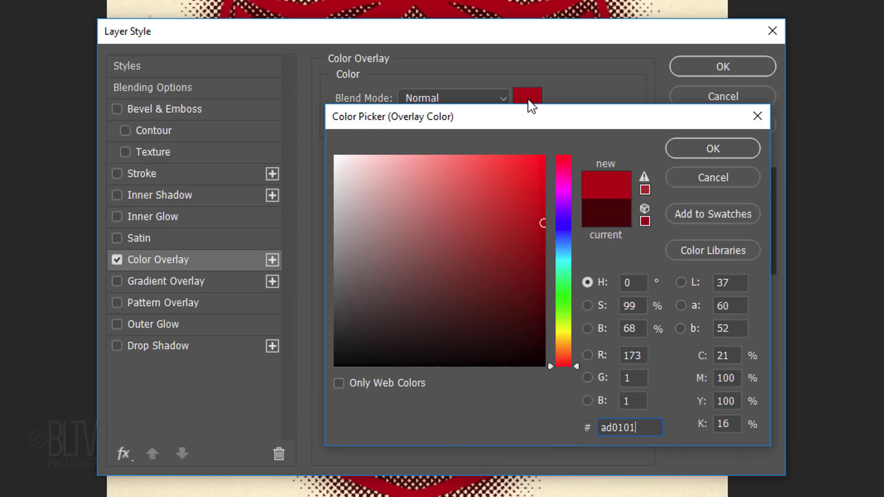
{"action": "left_click", "coordinate": [704, 153]}
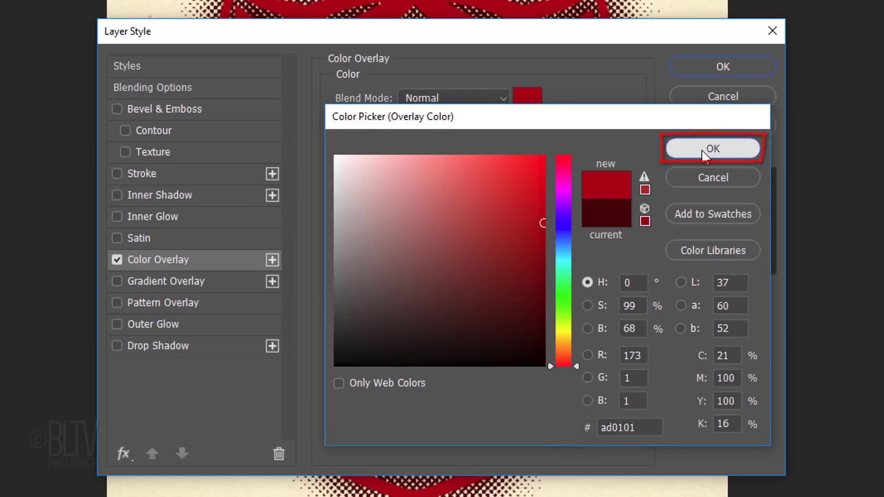
{"action": "left_click", "coordinate": [724, 67]}
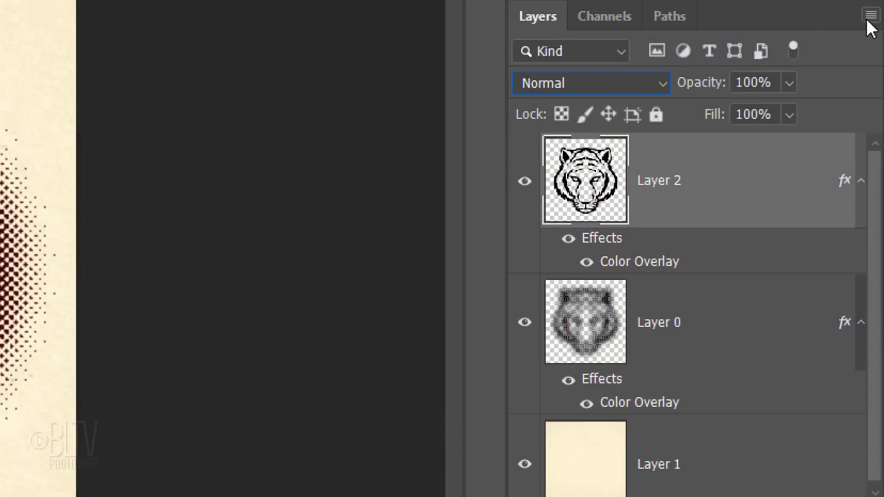
Convert Layer 2 to a Smart Object via the Layers panel menu.
{"action": "left_click", "coordinate": [866, 19]}
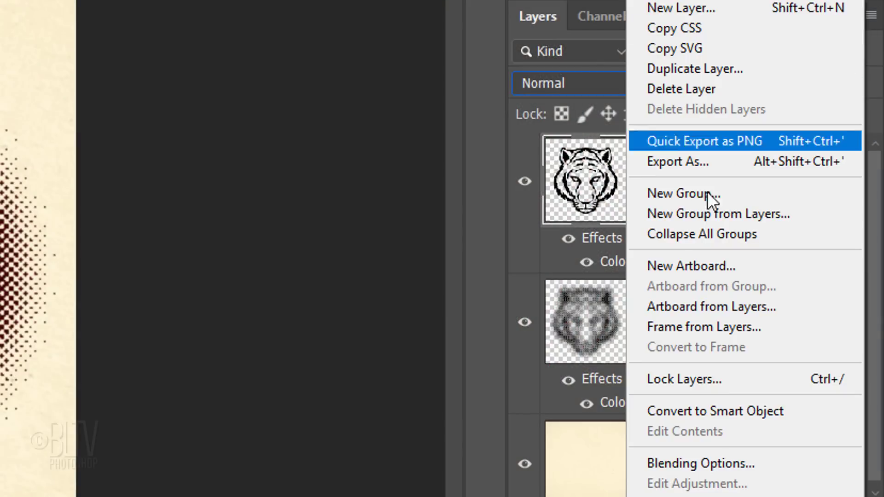
{"action": "left_click", "coordinate": [681, 415]}
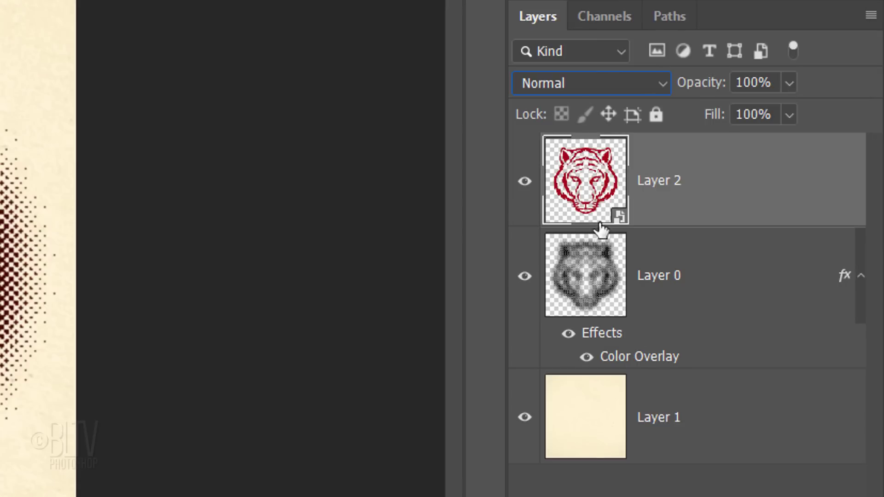
{"action": "left_click", "coordinate": [572, 81]}
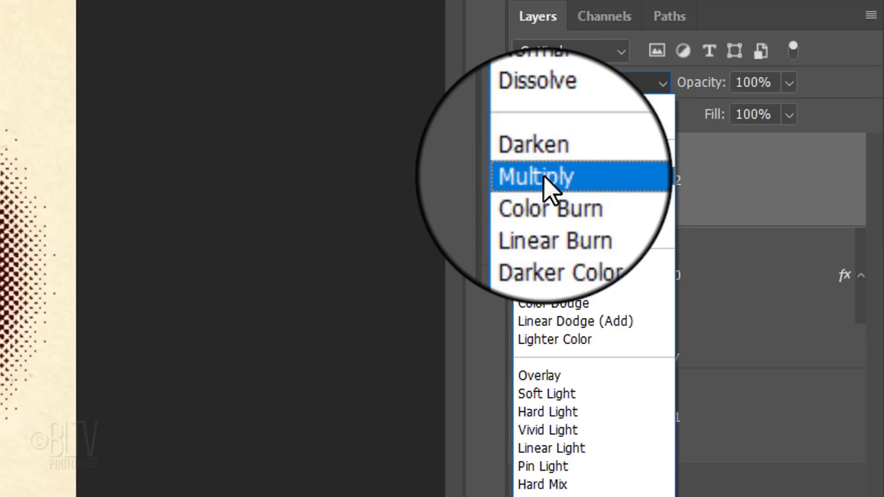